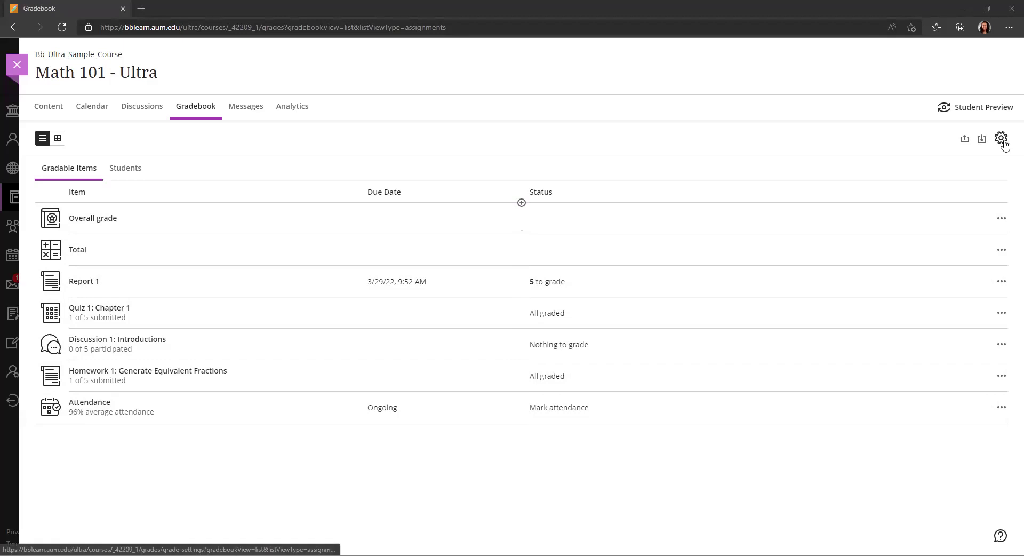
Open Math 101's Gradebook Settings and review the categories and rubrics, returning to the top
{"action": "left_click", "coordinate": [1002, 140]}
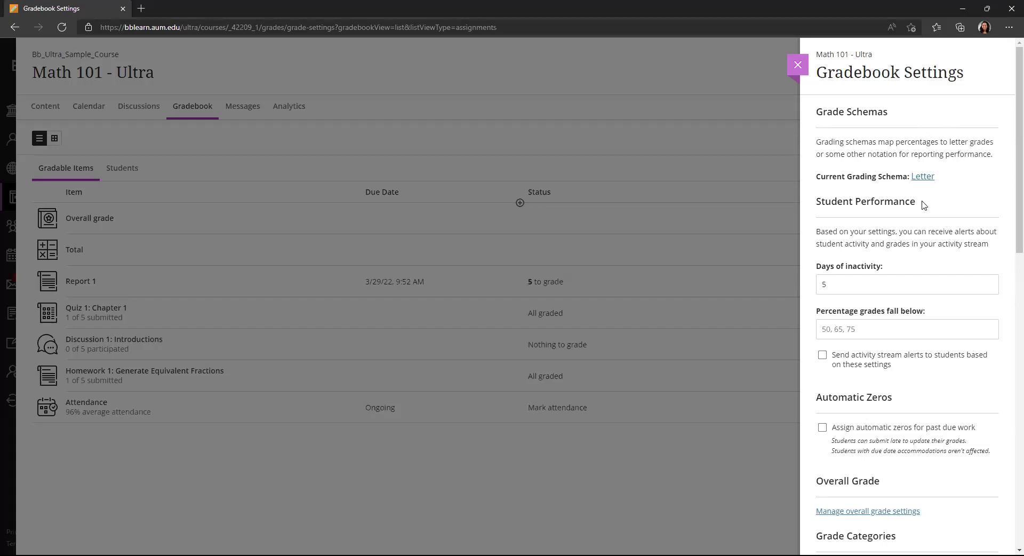
{"action": "scroll", "coordinate": [924, 205], "scroll_direction": "down", "scroll_amount": 3}
{"action": "scroll", "coordinate": [946, 251], "scroll_direction": "down", "scroll_amount": 2}
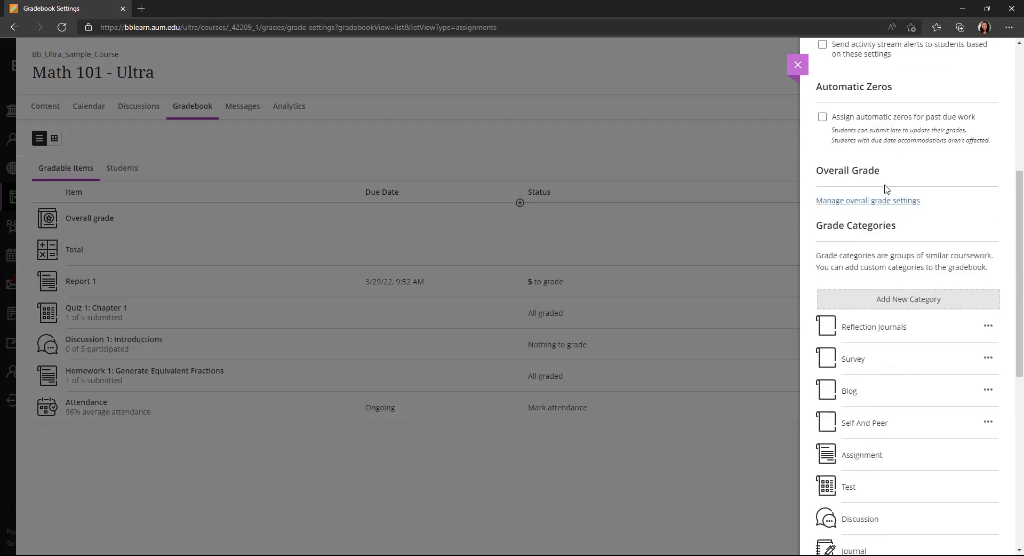
{"action": "scroll", "coordinate": [931, 243], "scroll_direction": "down", "scroll_amount": 7}
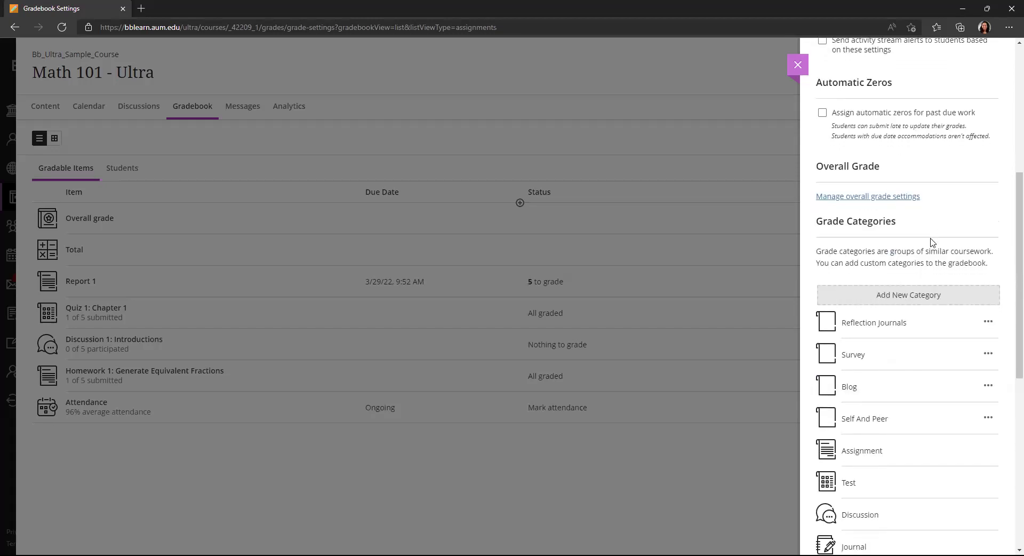
{"action": "scroll", "coordinate": [924, 242], "scroll_direction": "down", "scroll_amount": 1}
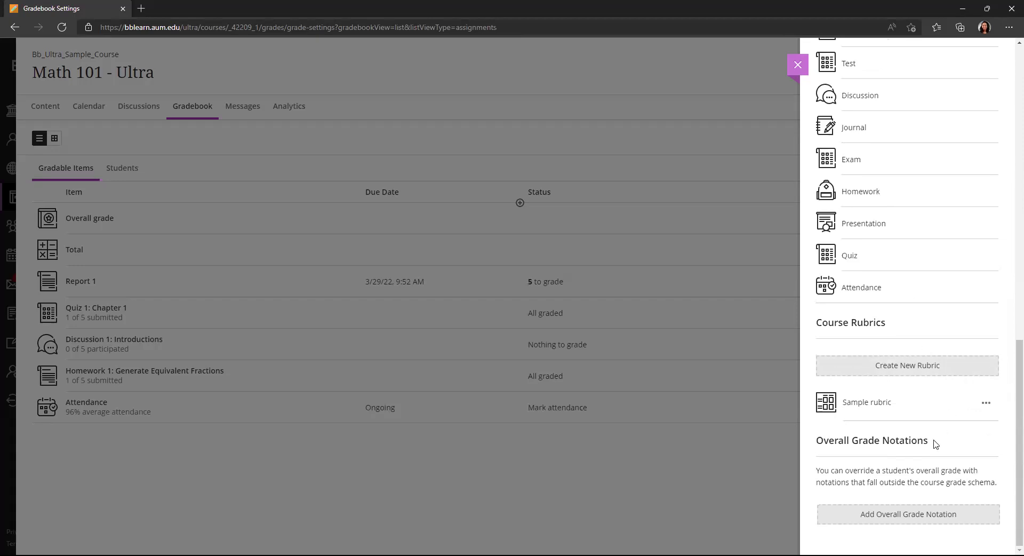
{"action": "scroll", "coordinate": [935, 444], "scroll_direction": "up", "scroll_amount": 15}
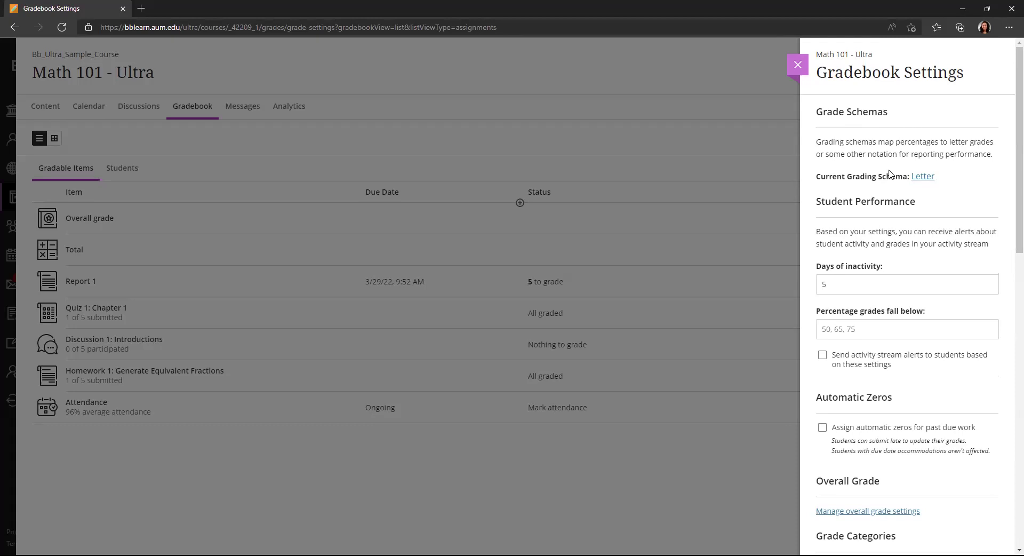
Edit the Letter grading schema's ranges and remove the B+ grade
{"action": "left_click", "coordinate": [923, 176]}
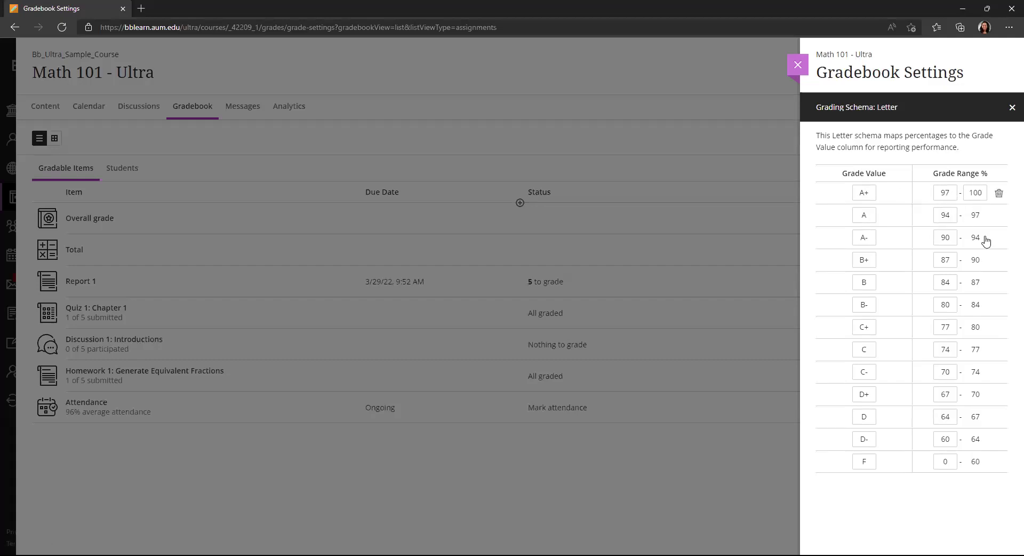
{"action": "left_click", "coordinate": [951, 216]}
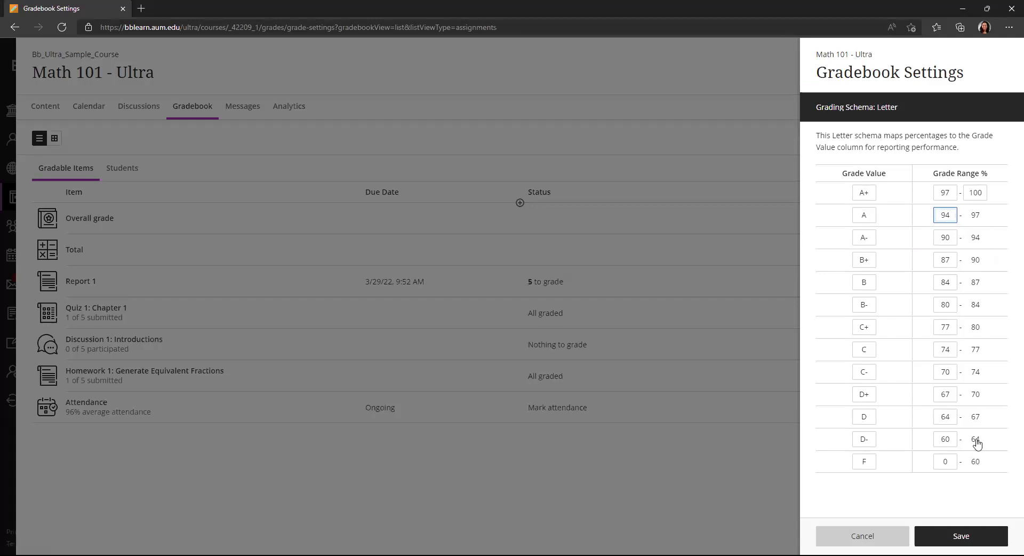
{"action": "mouse_move", "coordinate": [999, 195]}
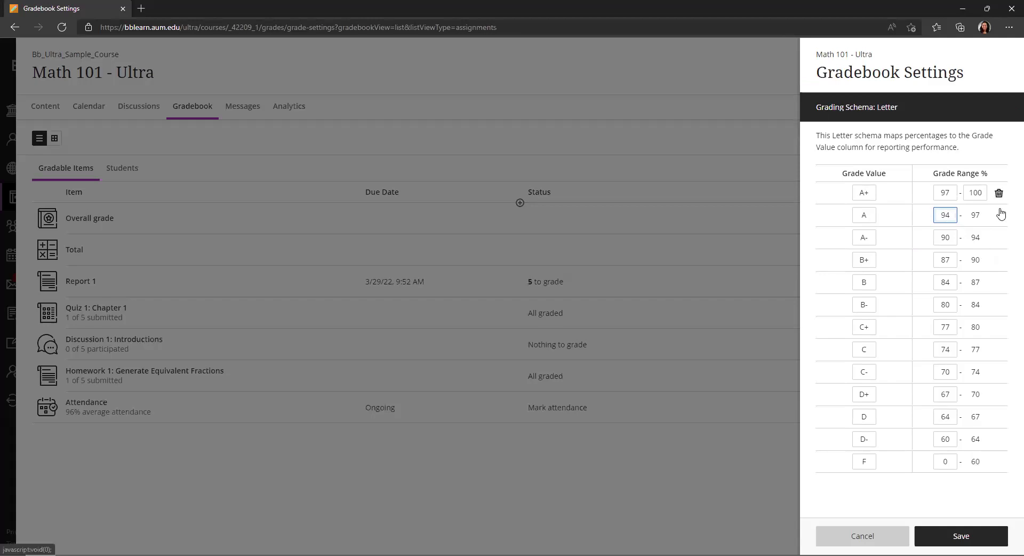
{"action": "left_click", "coordinate": [999, 260]}
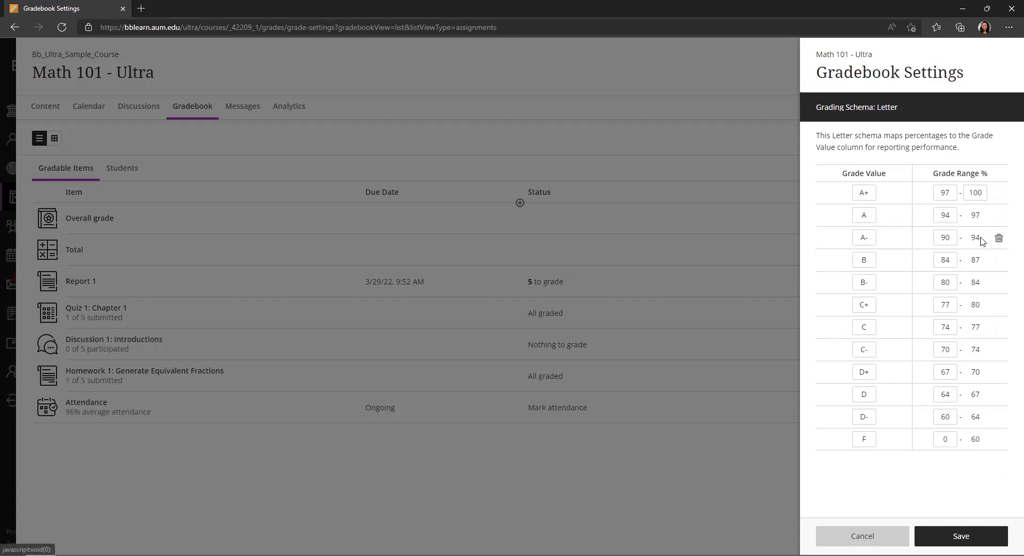
Lower A-'s bound to 87, save and confirm the revised schema, and close the settings
{"action": "double_click", "coordinate": [954, 260]}
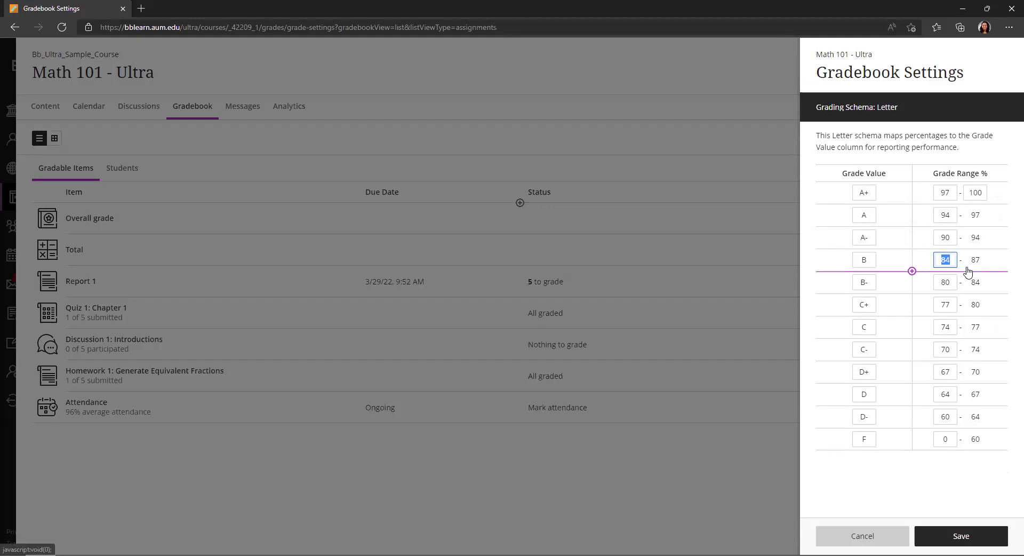
{"action": "double_click", "coordinate": [962, 241]}
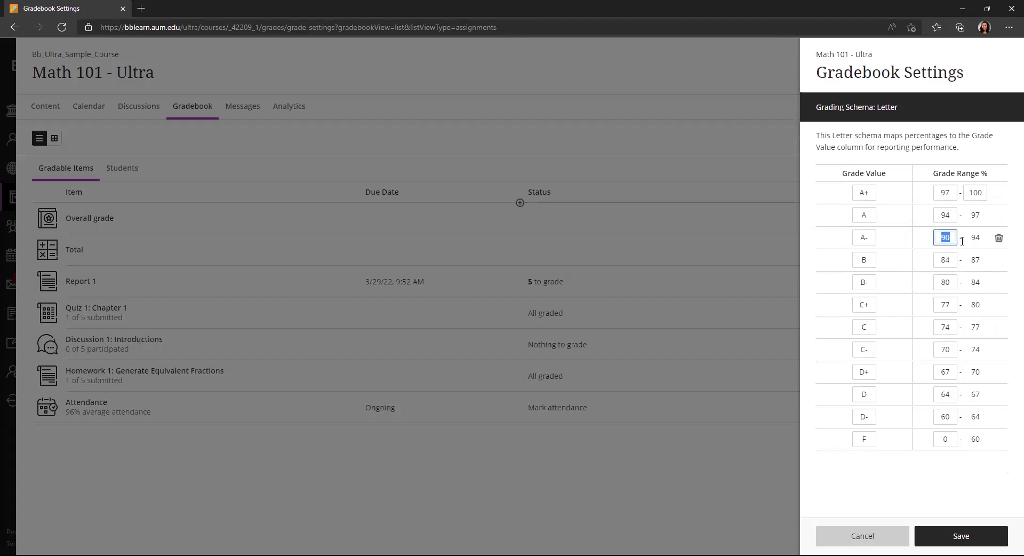
{"action": "type", "text": "87"}
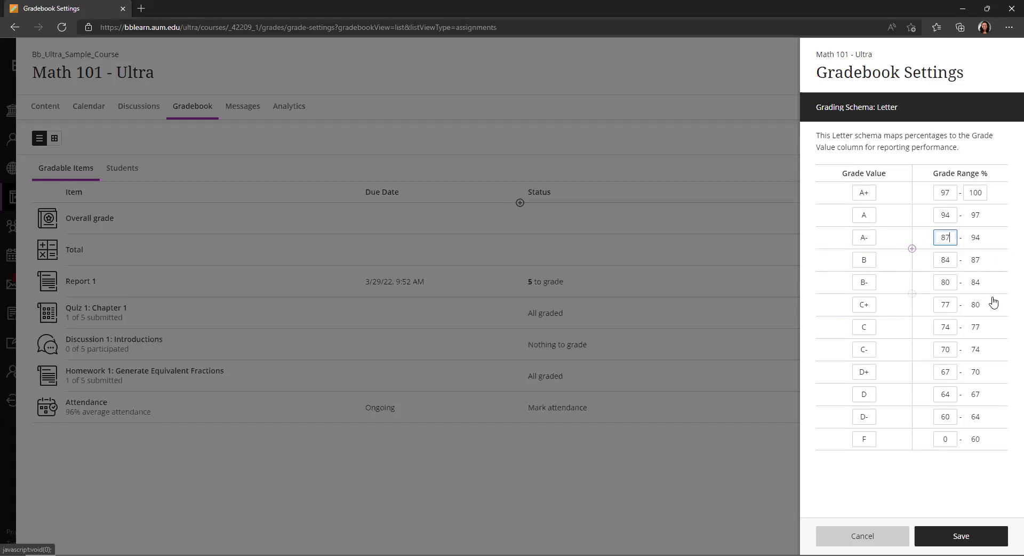
{"action": "left_click", "coordinate": [960, 536]}
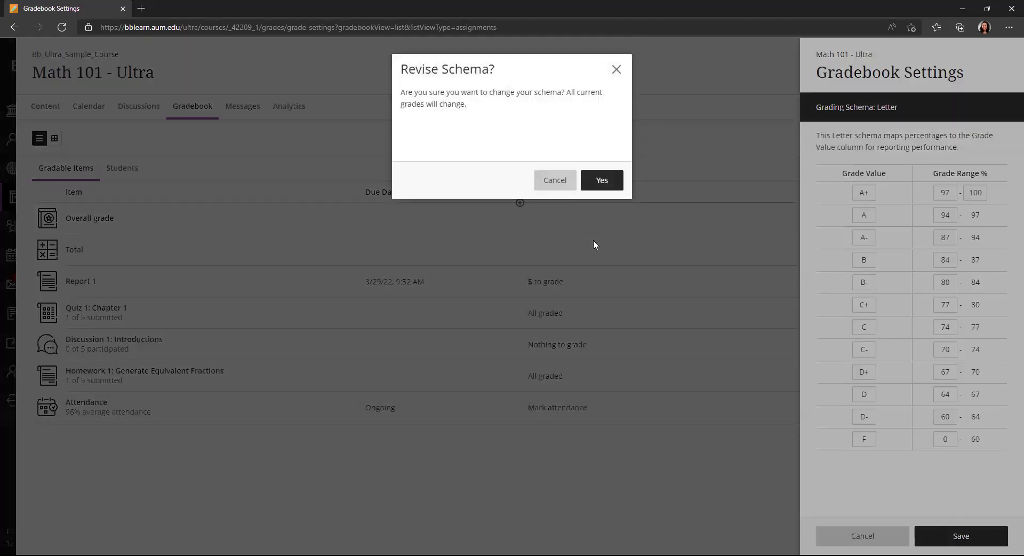
{"action": "left_click", "coordinate": [592, 181]}
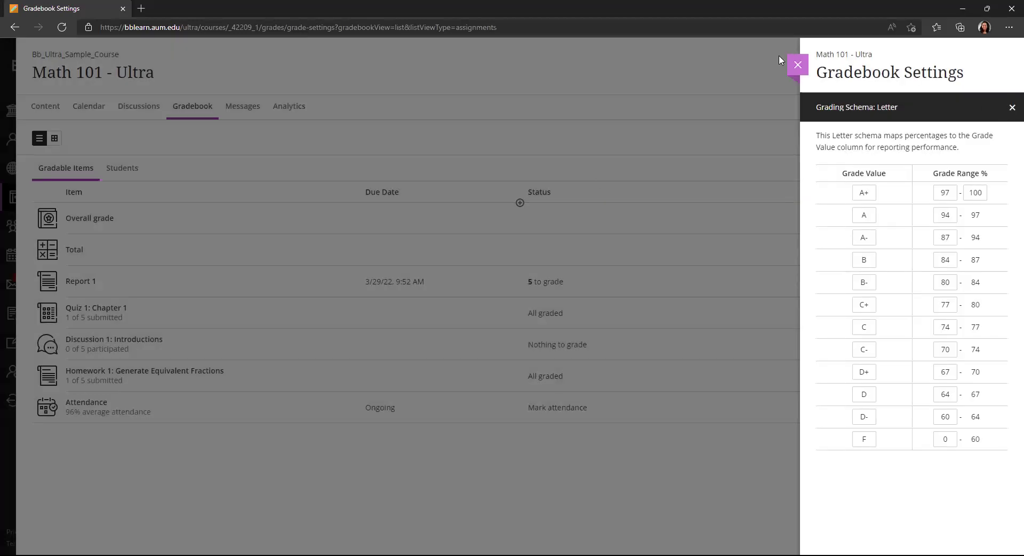
{"action": "left_click", "coordinate": [797, 66]}
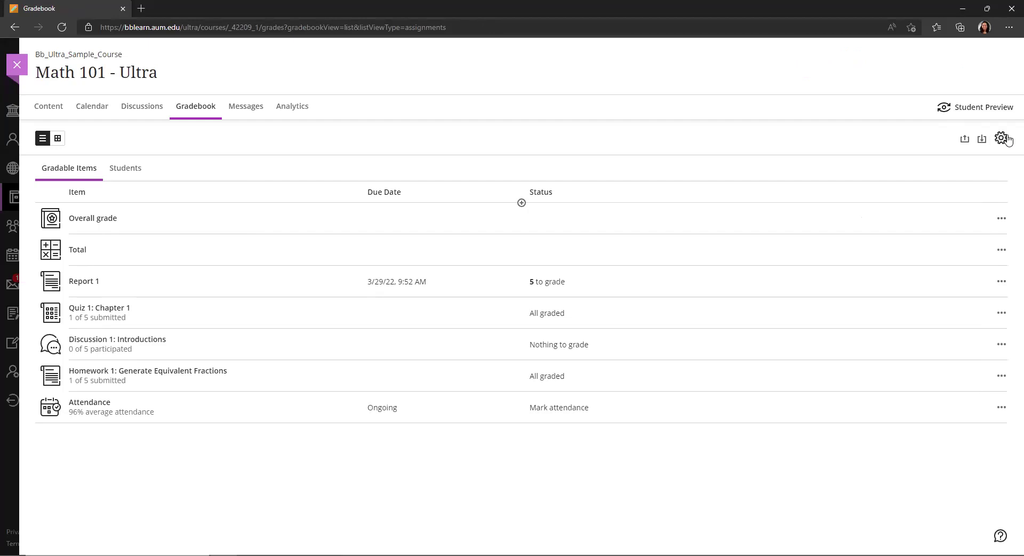
In reopened Gradebook Settings, leave student alerts off and tick Assign automatic zeros for past-due work
{"action": "left_click", "coordinate": [1001, 138]}
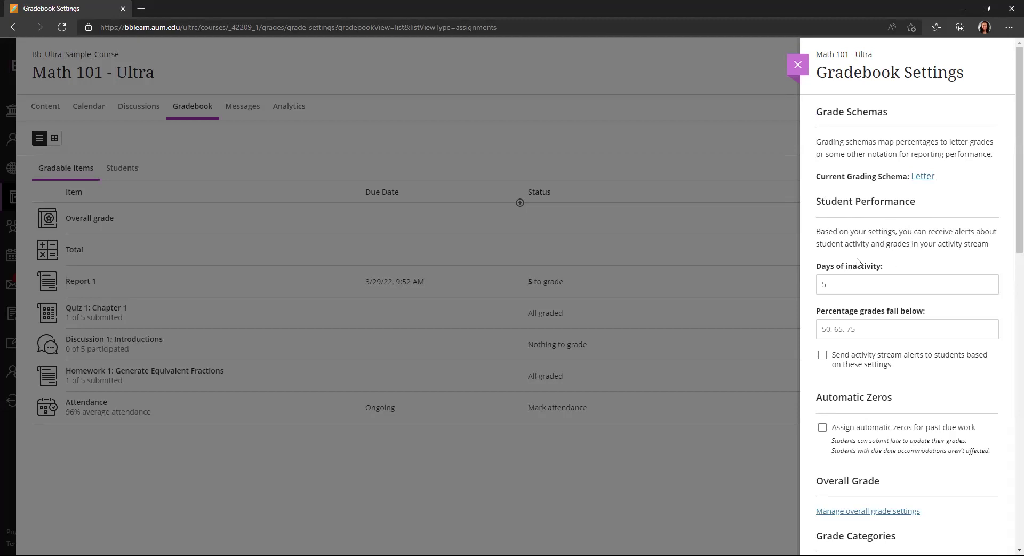
{"action": "left_click", "coordinate": [840, 284]}
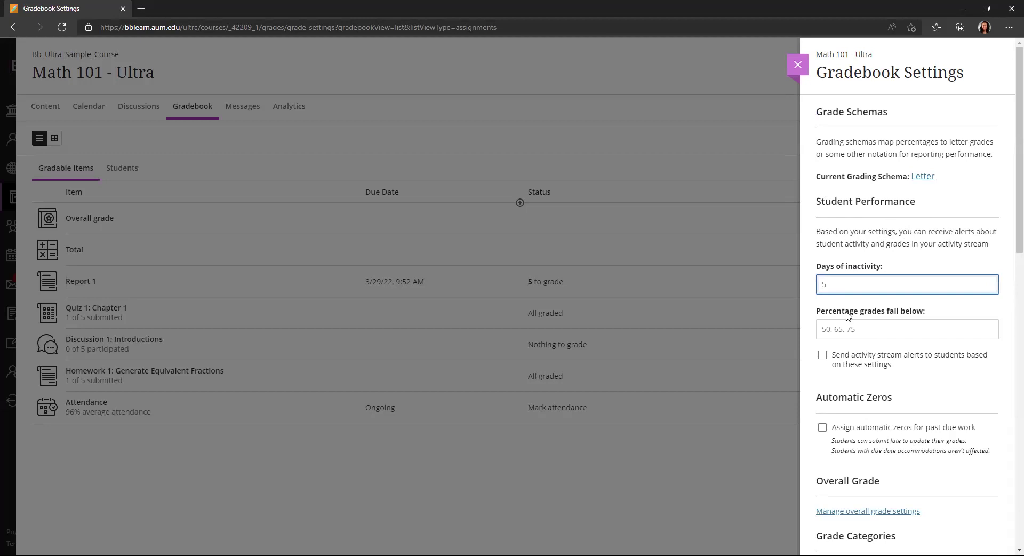
{"action": "left_click", "coordinate": [840, 365]}
{"action": "left_click", "coordinate": [835, 365]}
{"action": "scroll", "coordinate": [851, 317], "scroll_direction": "down", "scroll_amount": 3}
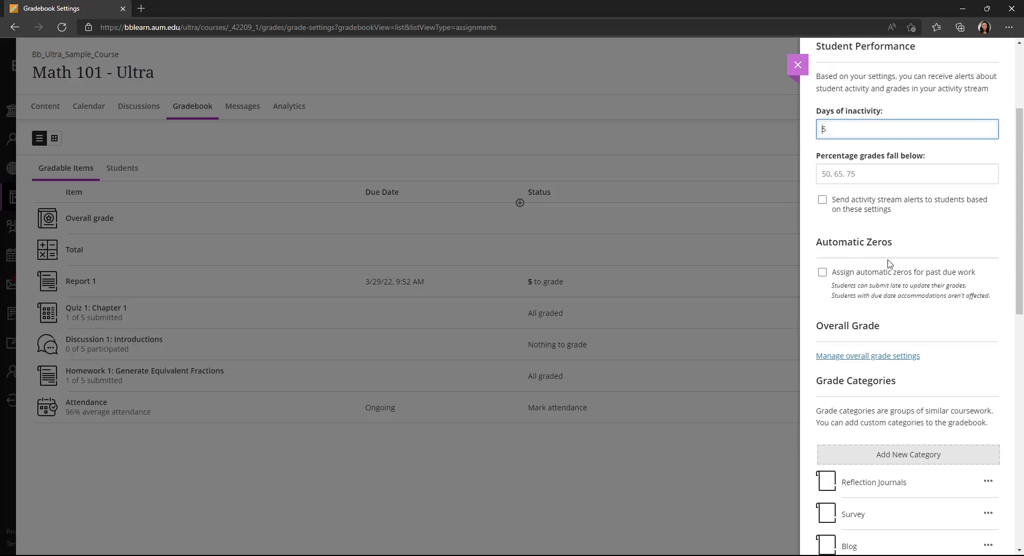
{"action": "left_click", "coordinate": [969, 273]}
{"action": "left_click", "coordinate": [824, 273]}
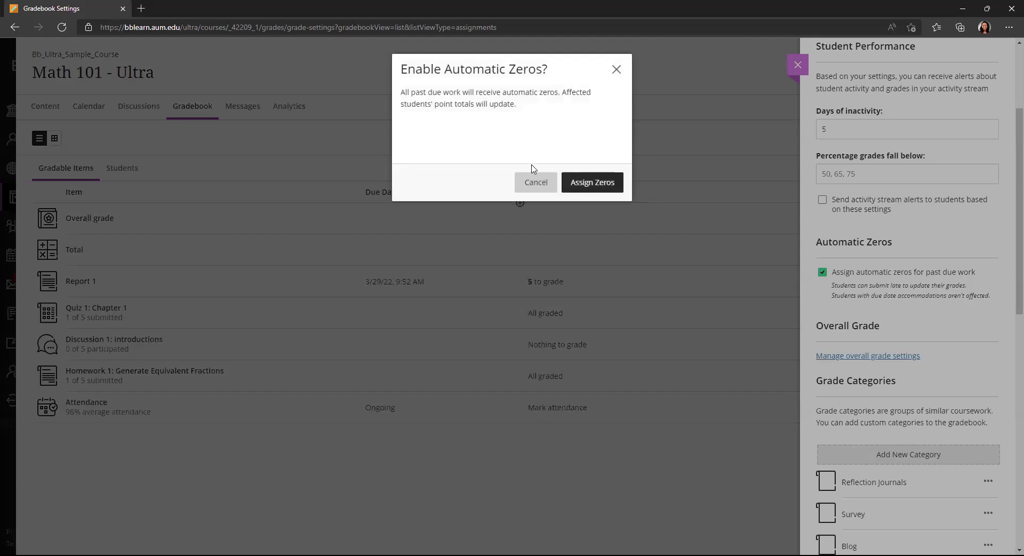
{"action": "left_click", "coordinate": [549, 184]}
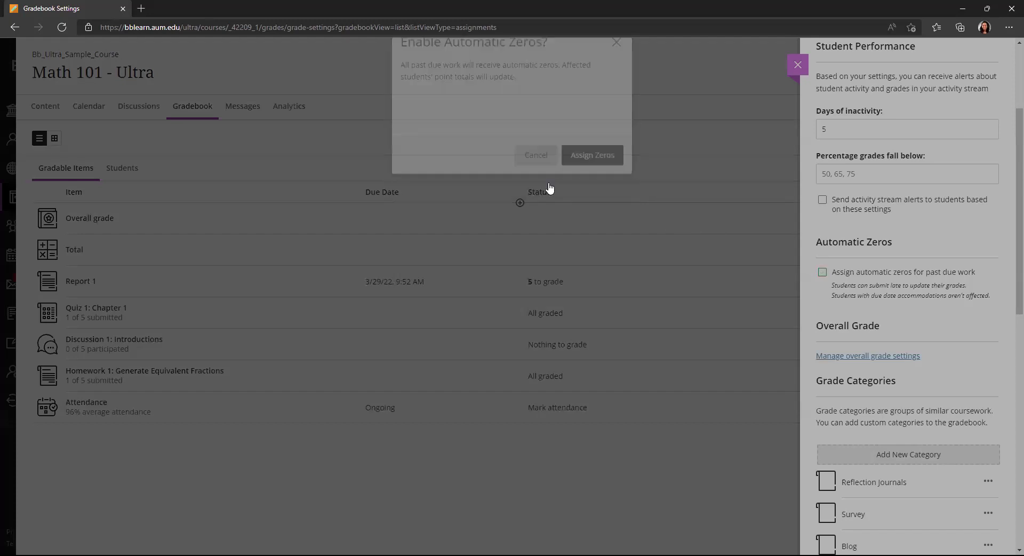
{"action": "left_click", "coordinate": [822, 273]}
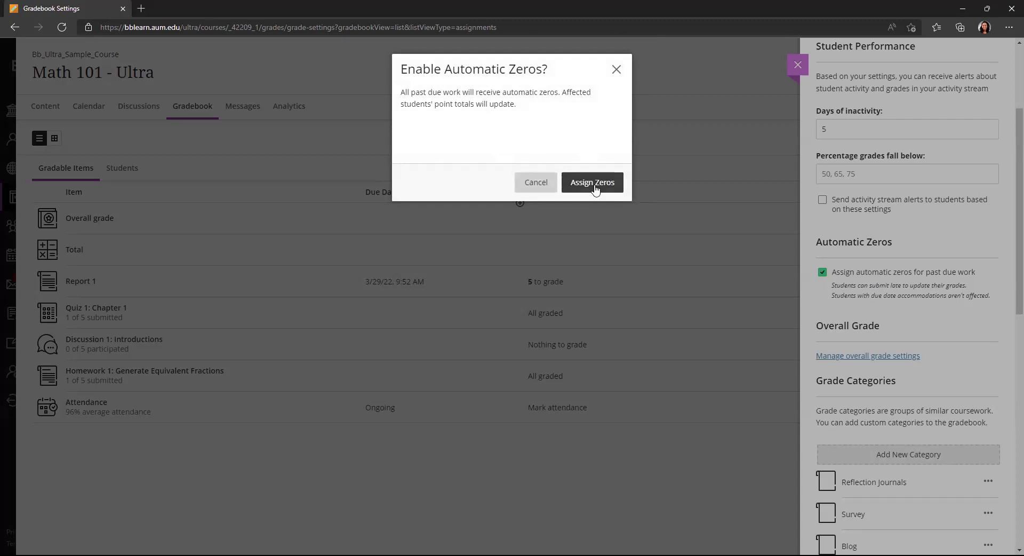
{"action": "left_click", "coordinate": [540, 187]}
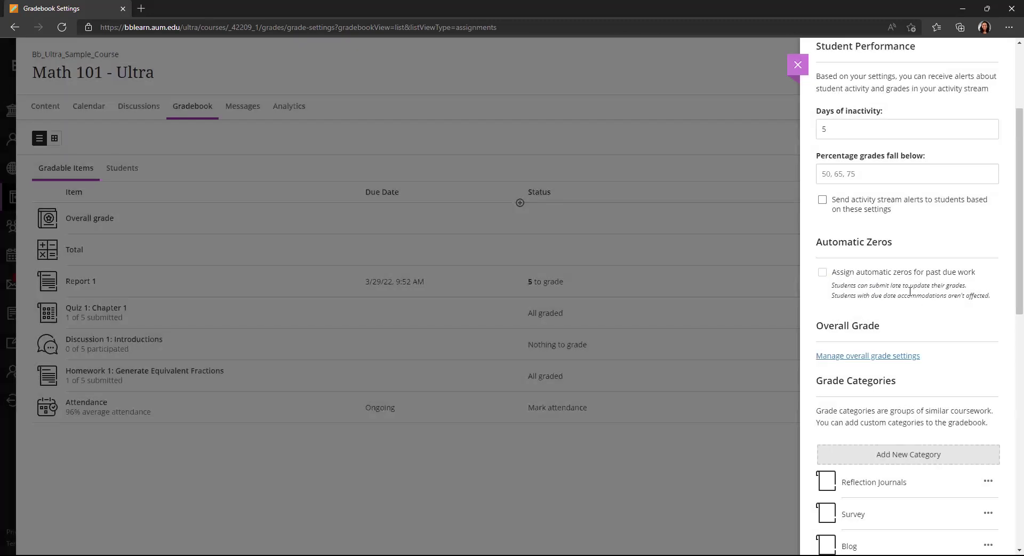
{"action": "scroll", "coordinate": [851, 239], "scroll_direction": "down", "scroll_amount": 3}
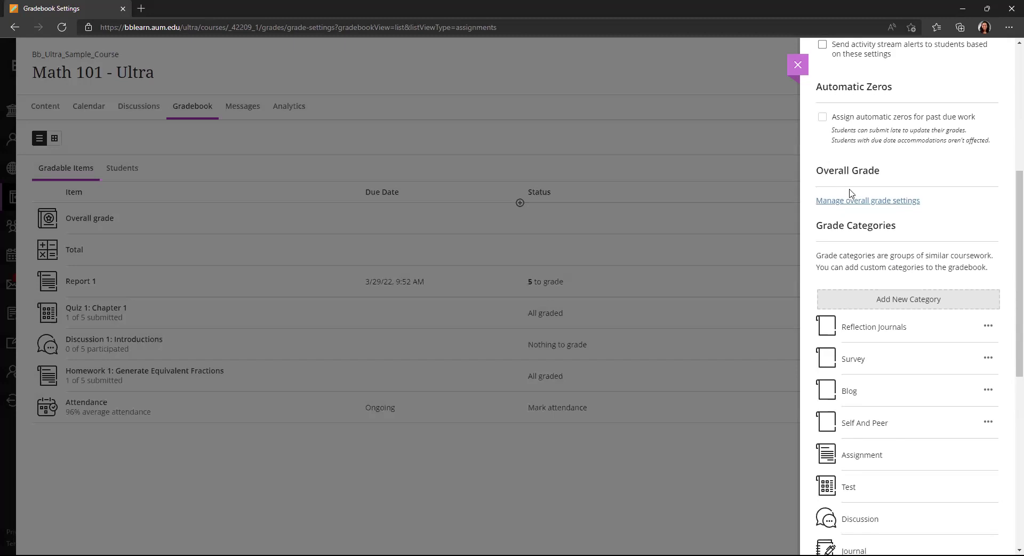
{"action": "left_click", "coordinate": [874, 208]}
{"action": "scroll", "coordinate": [912, 240], "scroll_direction": "down", "scroll_amount": 1}
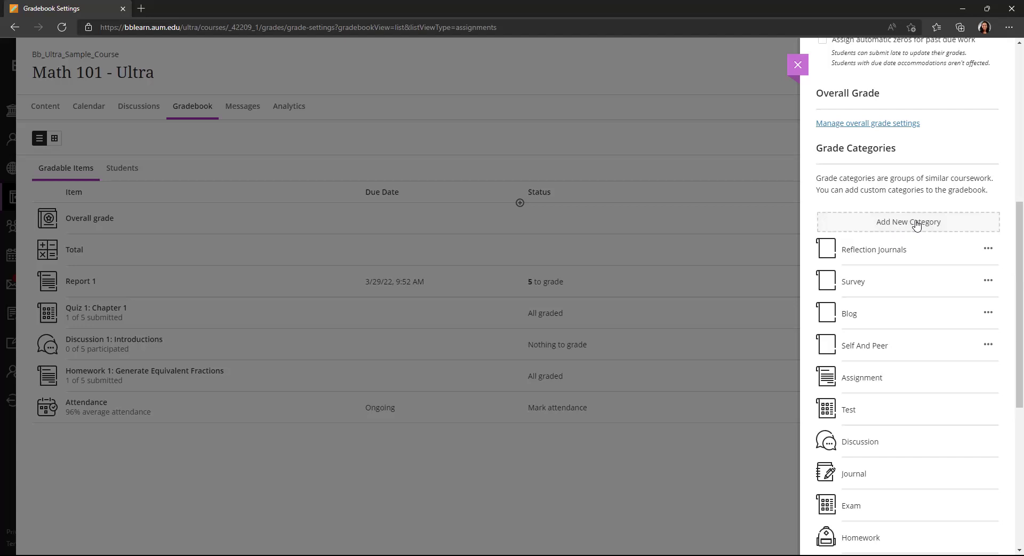
{"action": "scroll", "coordinate": [916, 224], "scroll_direction": "down", "scroll_amount": 1}
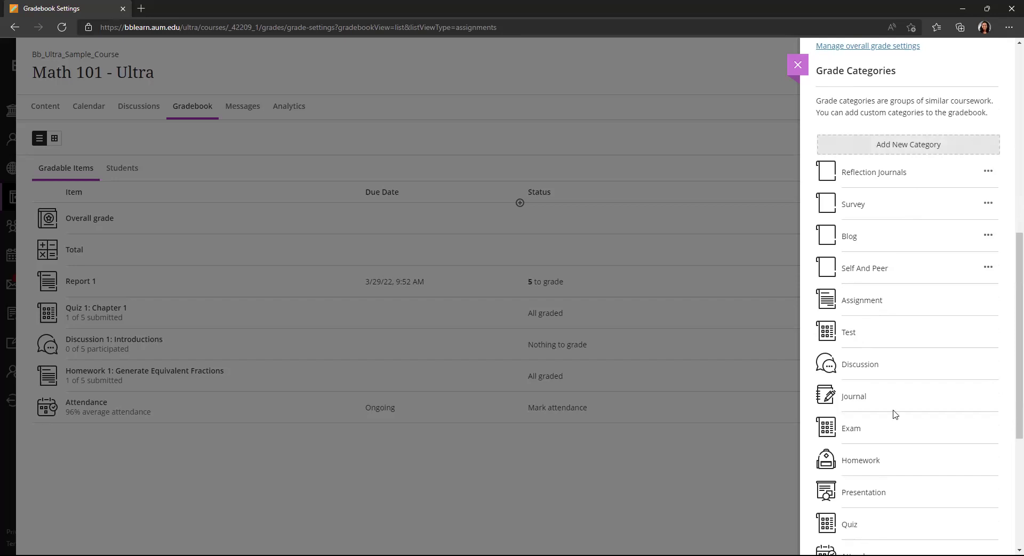
{"action": "scroll", "coordinate": [910, 432], "scroll_direction": "up", "scroll_amount": 2}
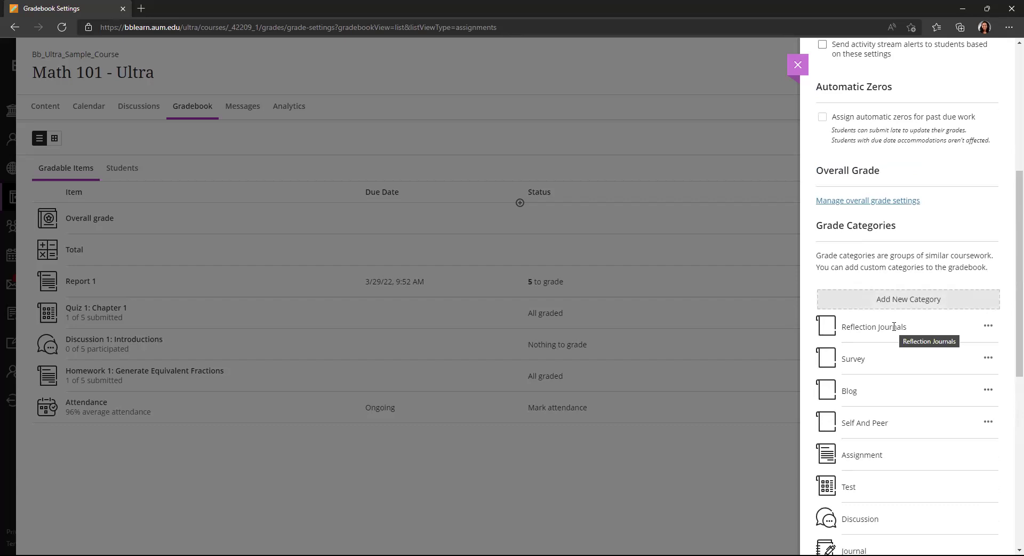
{"action": "scroll", "coordinate": [872, 250], "scroll_direction": "down", "scroll_amount": 1}
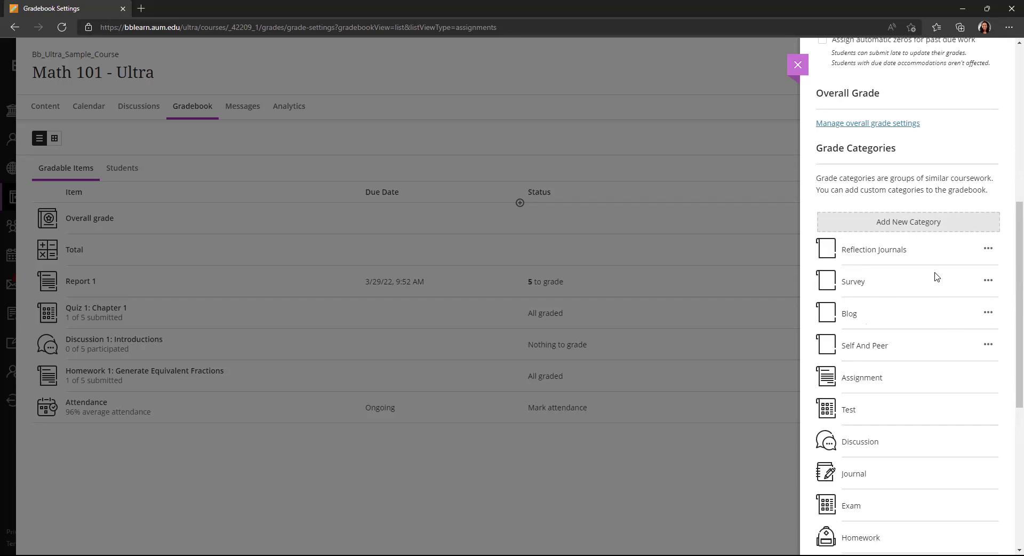
{"action": "scroll", "coordinate": [912, 246], "scroll_direction": "down", "scroll_amount": 3}
{"action": "scroll", "coordinate": [854, 294], "scroll_direction": "up", "scroll_amount": 7}
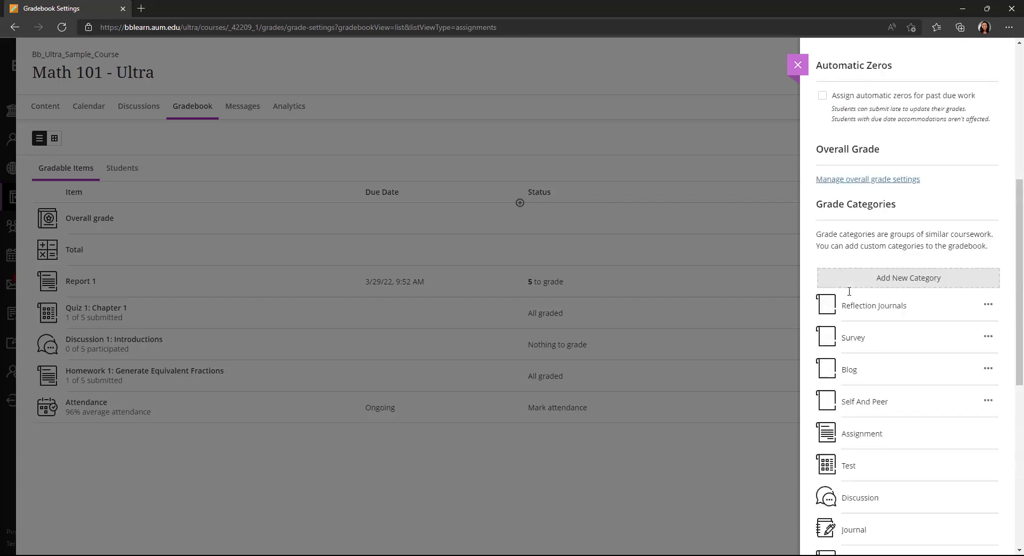
{"action": "scroll", "coordinate": [866, 306], "scroll_direction": "down", "scroll_amount": 1}
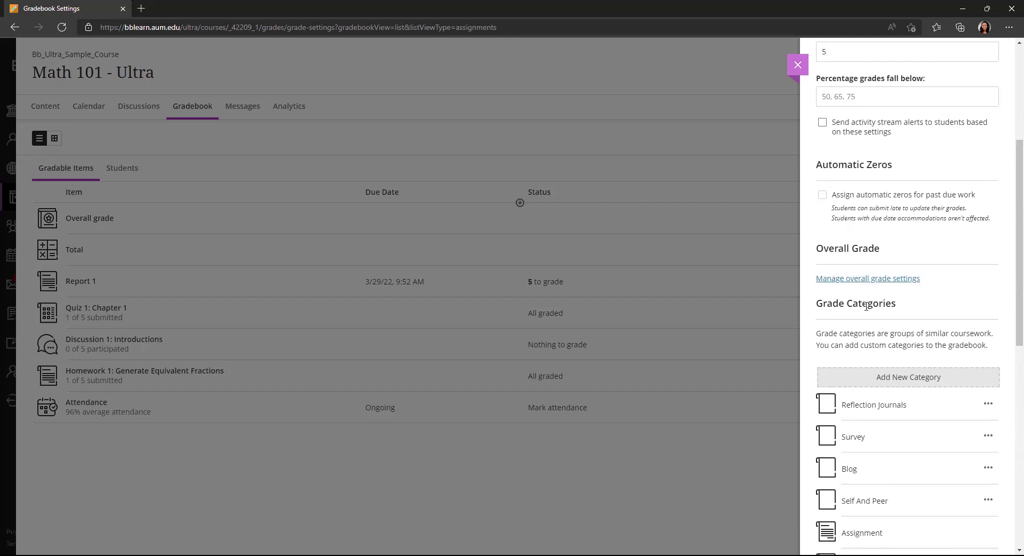
{"action": "scroll", "coordinate": [867, 305], "scroll_direction": "down", "scroll_amount": 10}
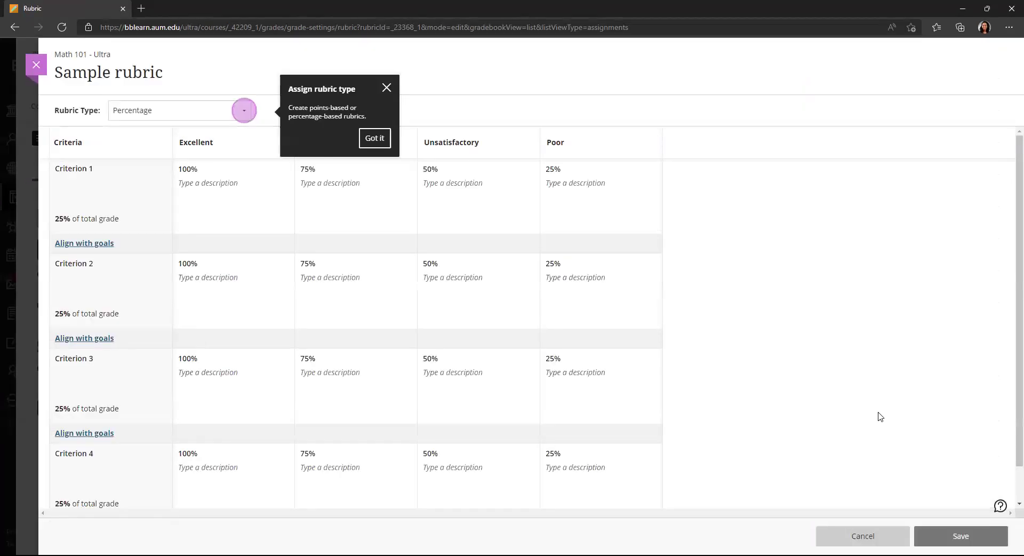
{"action": "left_click", "coordinate": [386, 87]}
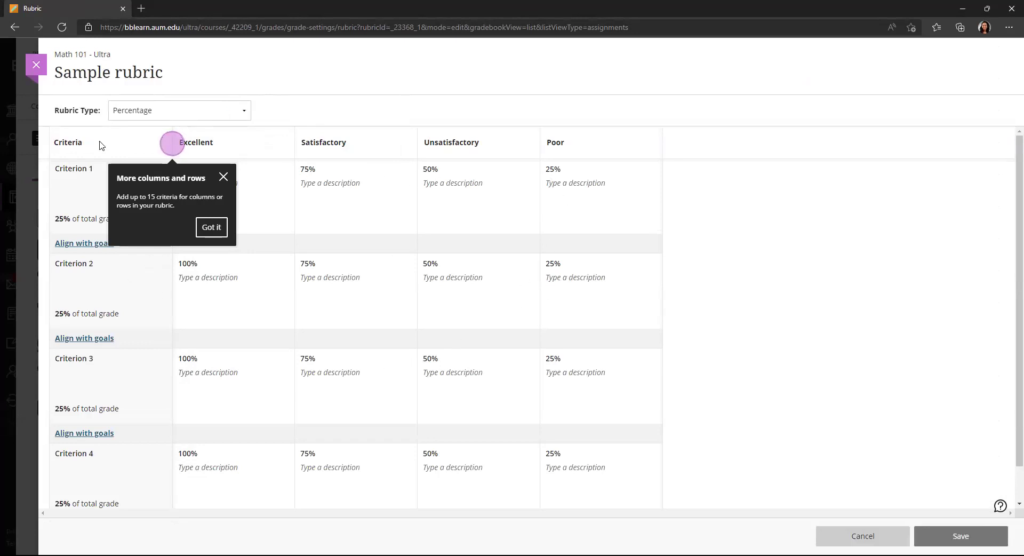
{"action": "left_click", "coordinate": [45, 73]}
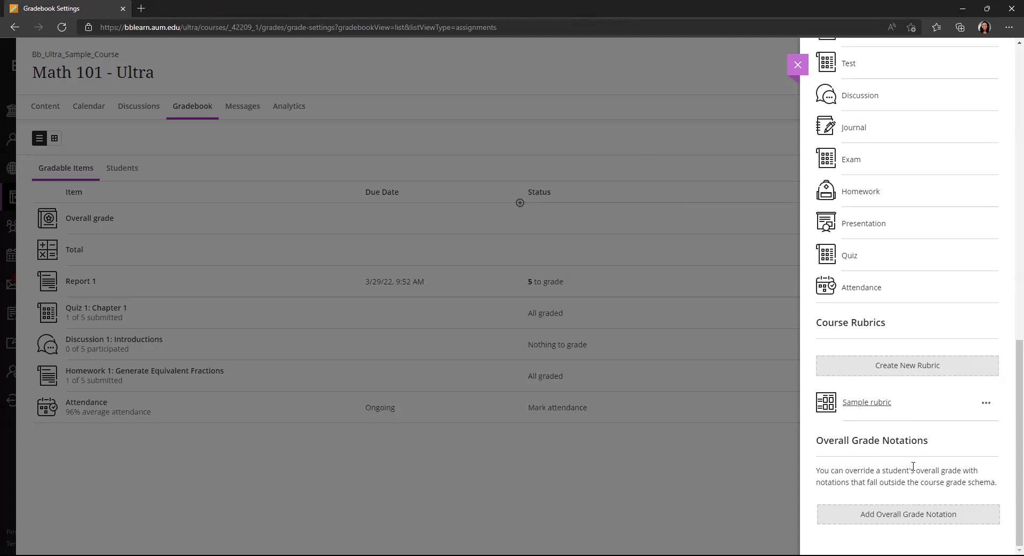
{"action": "scroll", "coordinate": [905, 470], "scroll_direction": "up", "scroll_amount": 15}
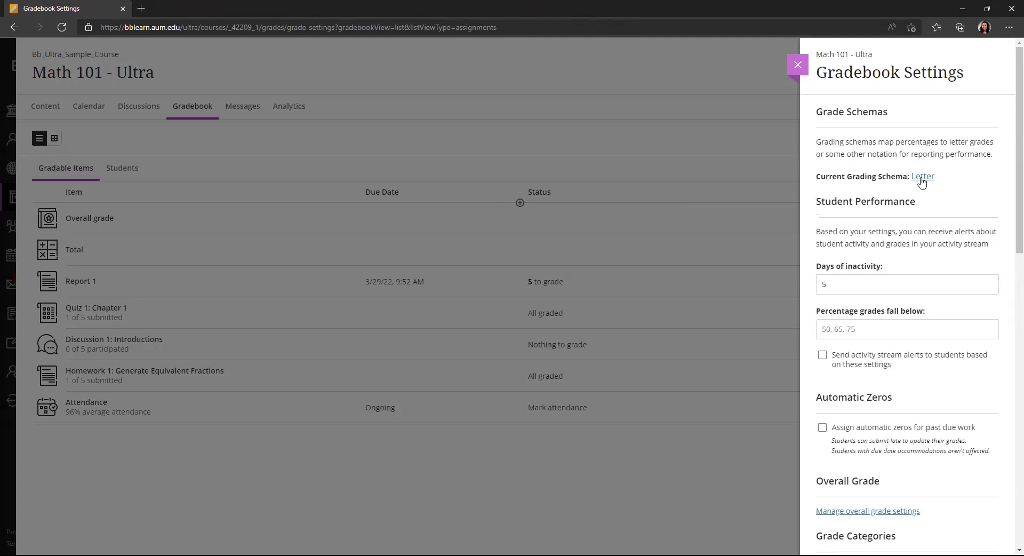
{"action": "scroll", "coordinate": [907, 267], "scroll_direction": "down", "scroll_amount": 15}
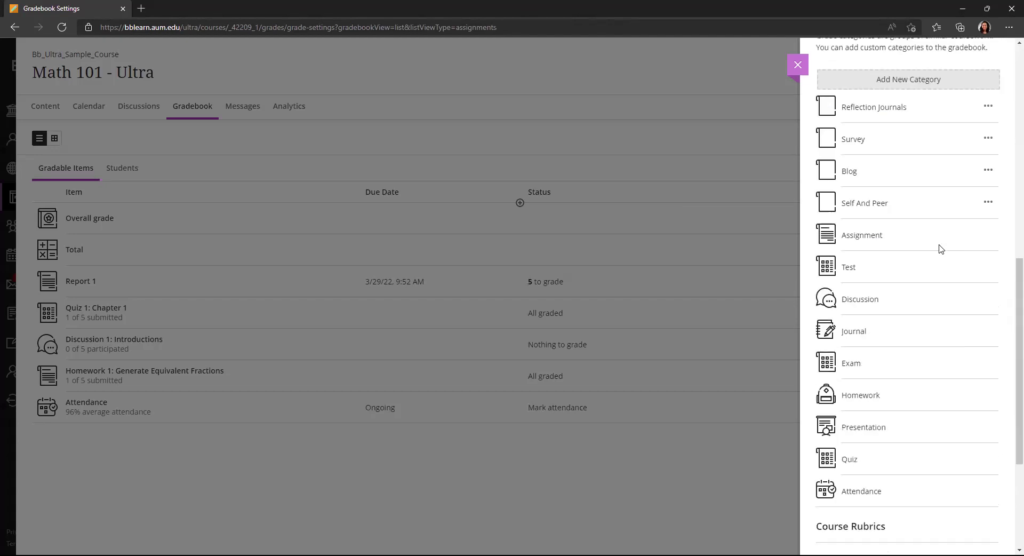